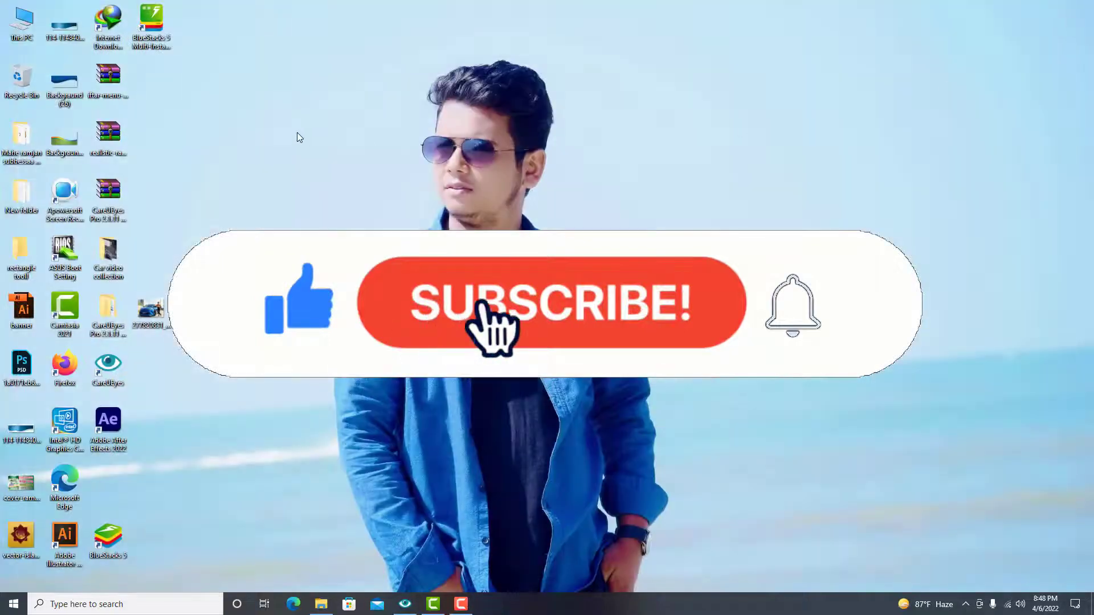
Refresh the Windows desktop from its right-click menu.
right_click(297, 134)
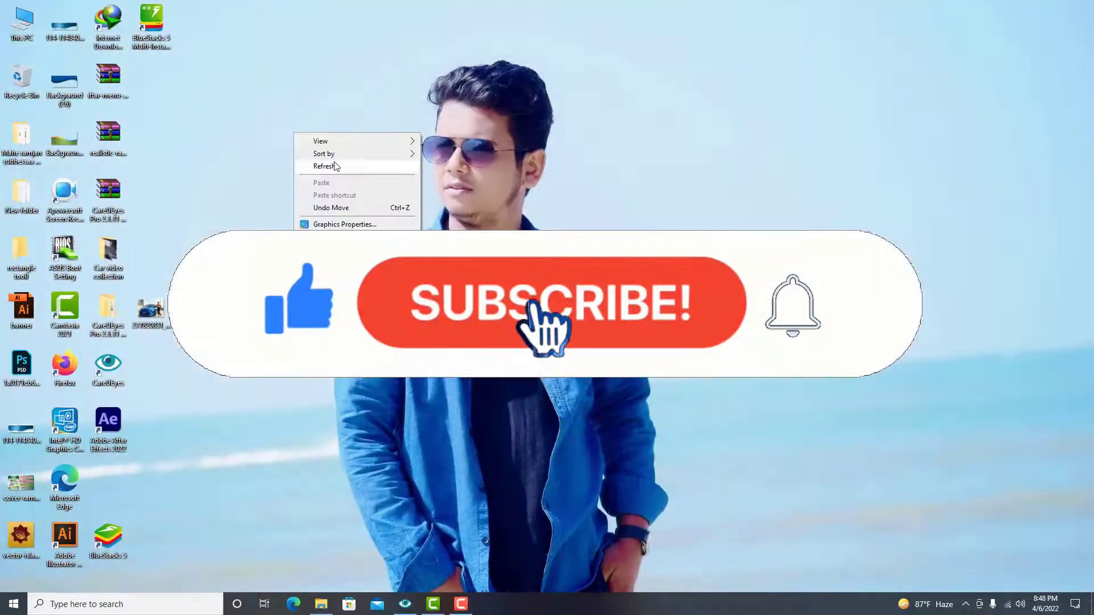
click(336, 161)
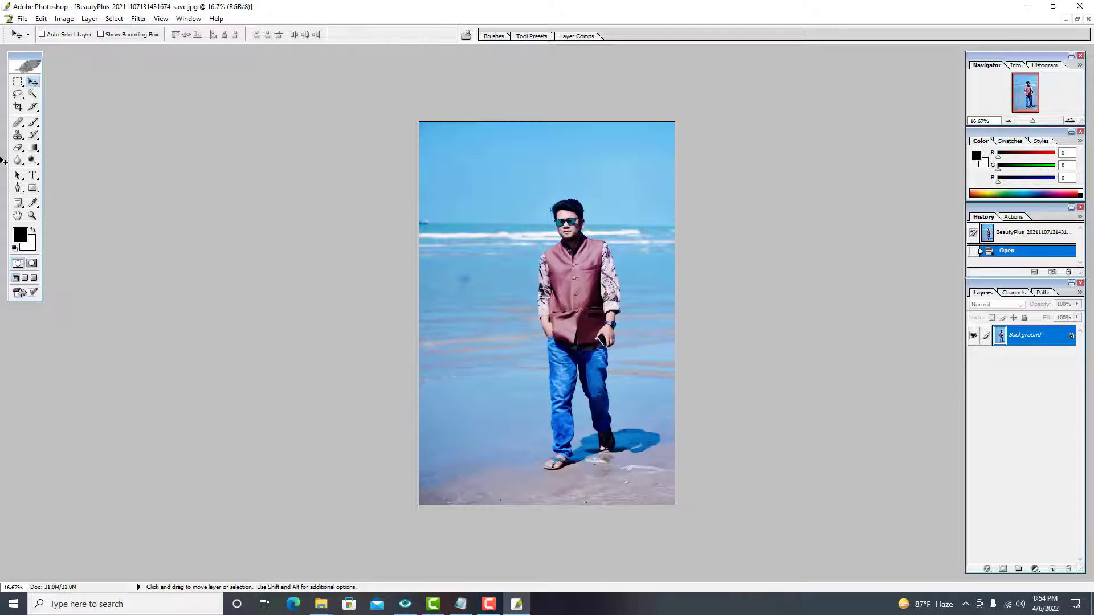
click(17, 148)
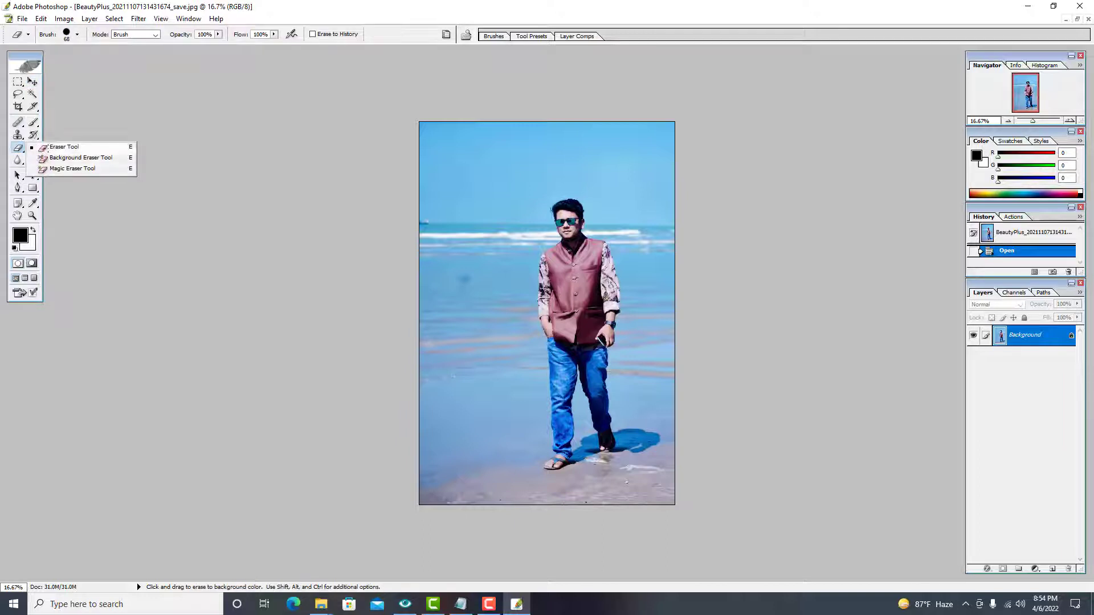
click(48, 147)
click(27, 80)
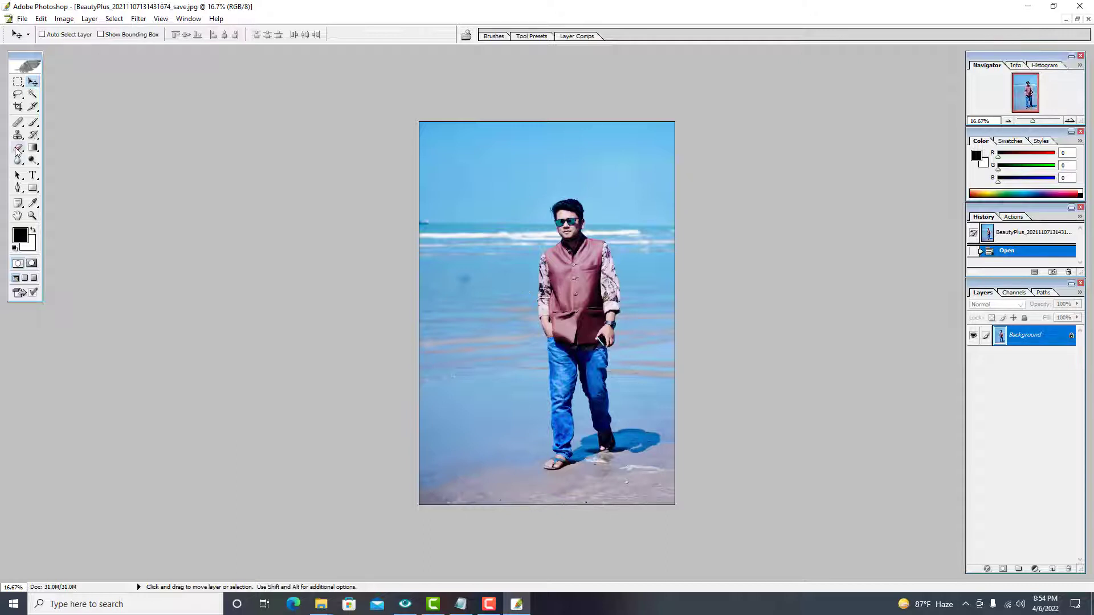
click(18, 147)
click(57, 166)
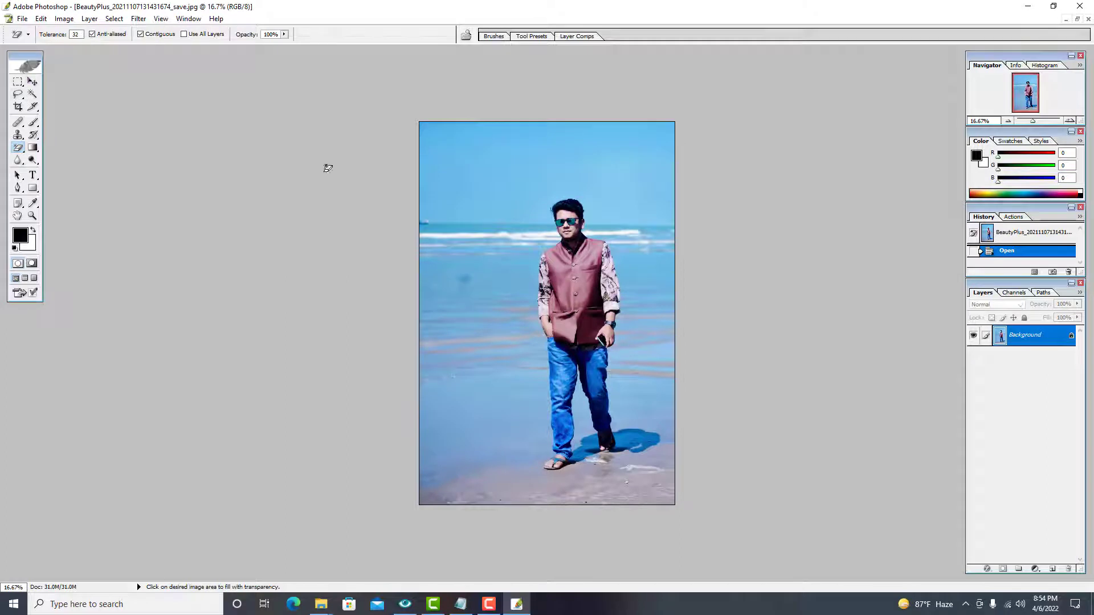
click(478, 139)
key(ctrl+z)
click(32, 81)
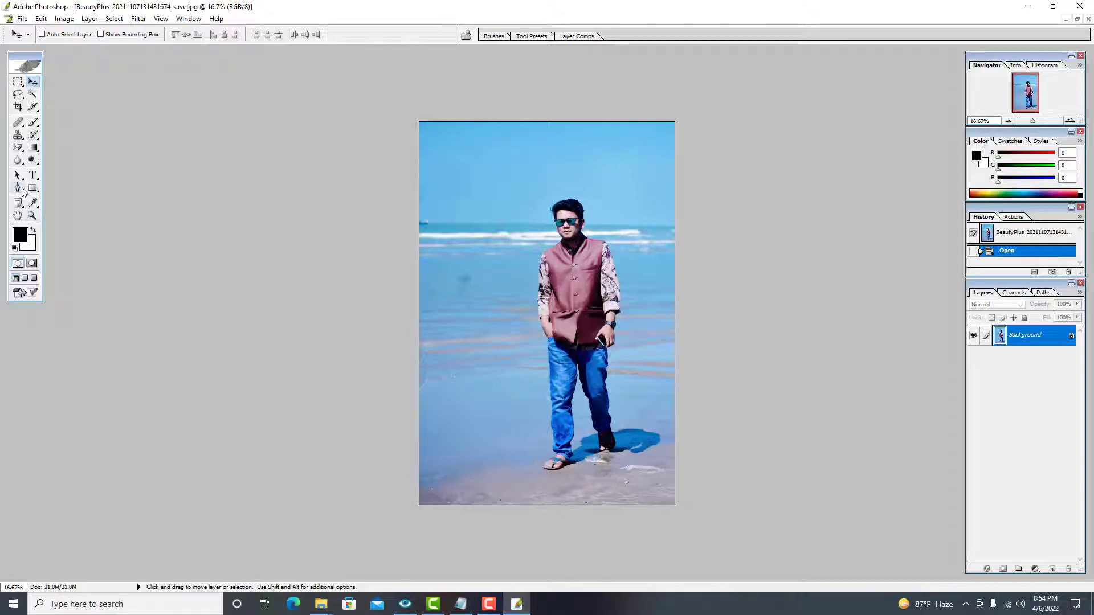
Place Pen tool anchor points up the man's left leg.
click(17, 188)
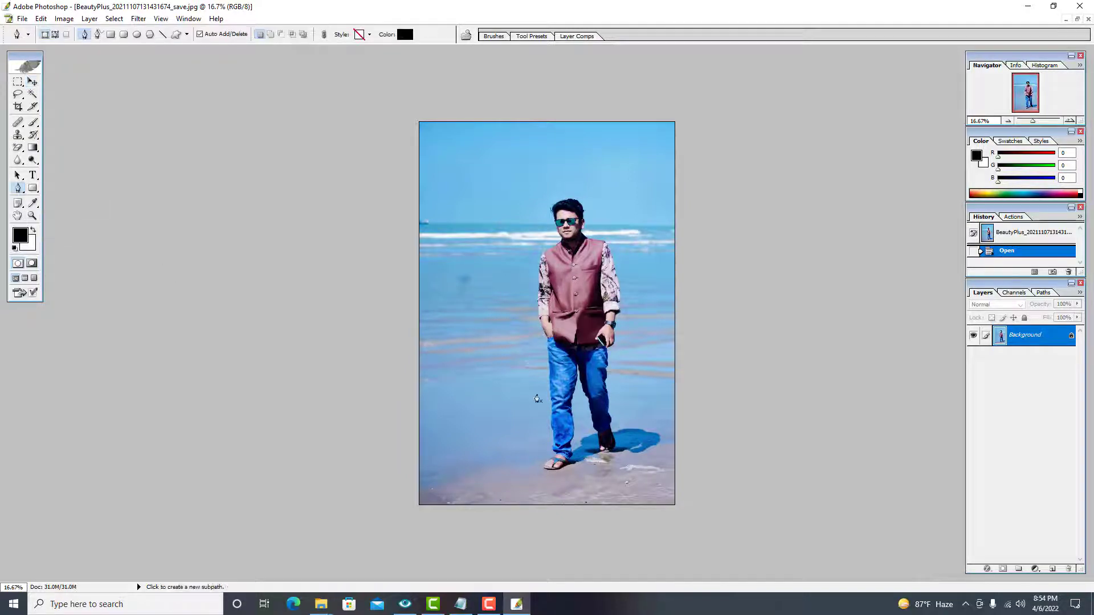
click(547, 469)
click(550, 444)
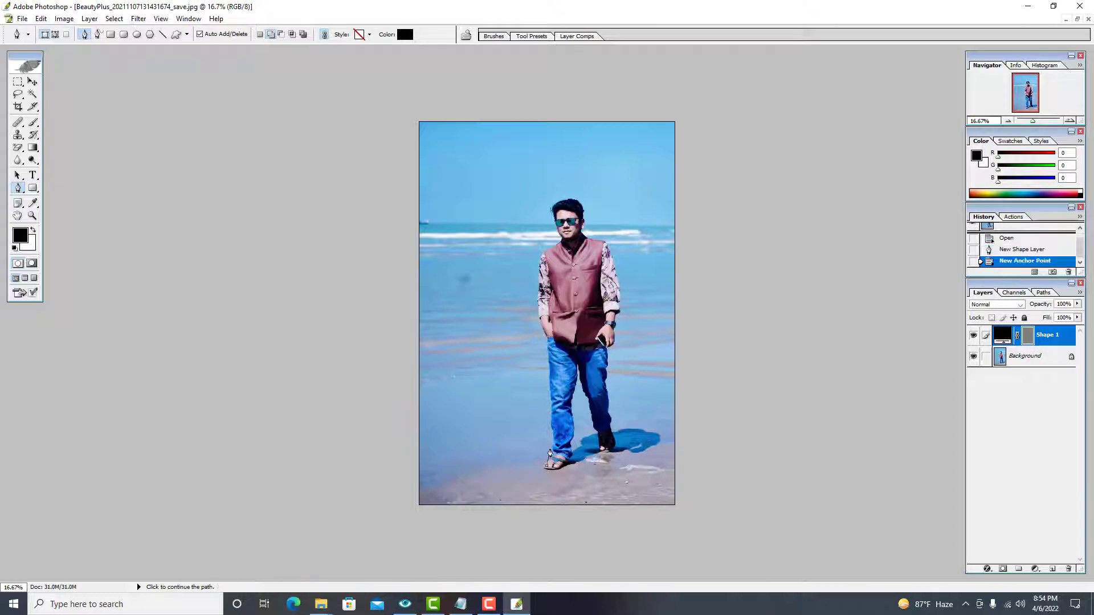
click(535, 425)
click(527, 411)
click(520, 385)
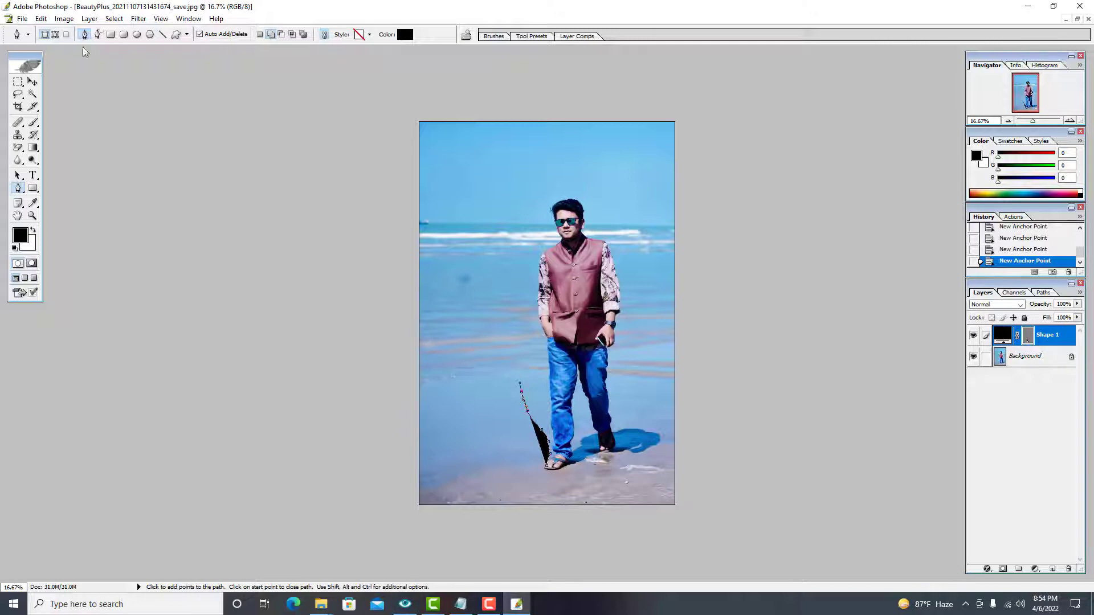
Close the beach photo without saving and minimize Photoshop.
click(1089, 19)
key(n)
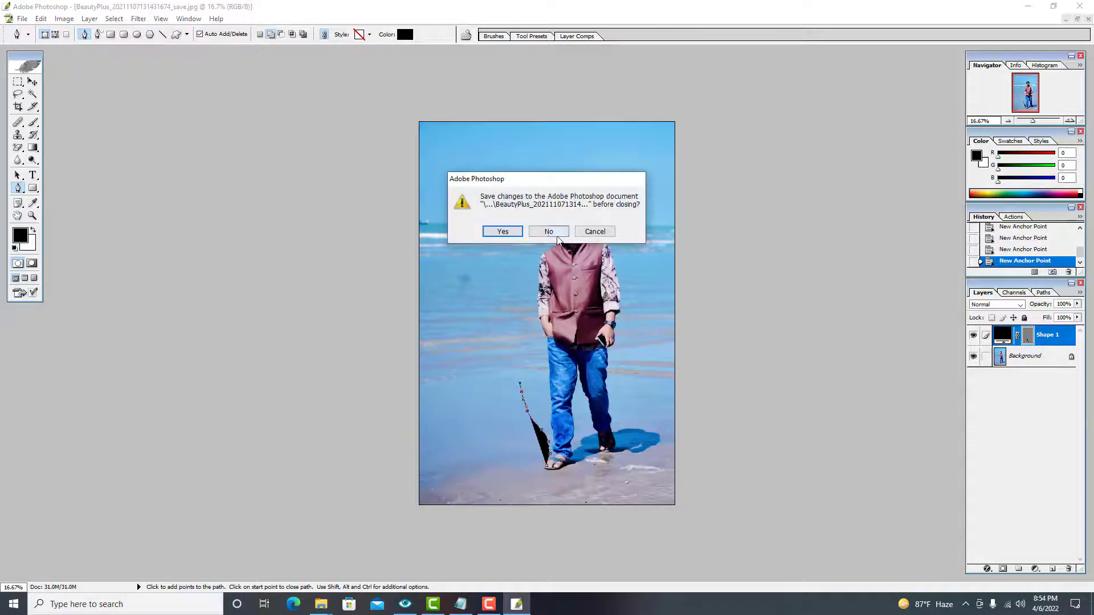
click(1028, 6)
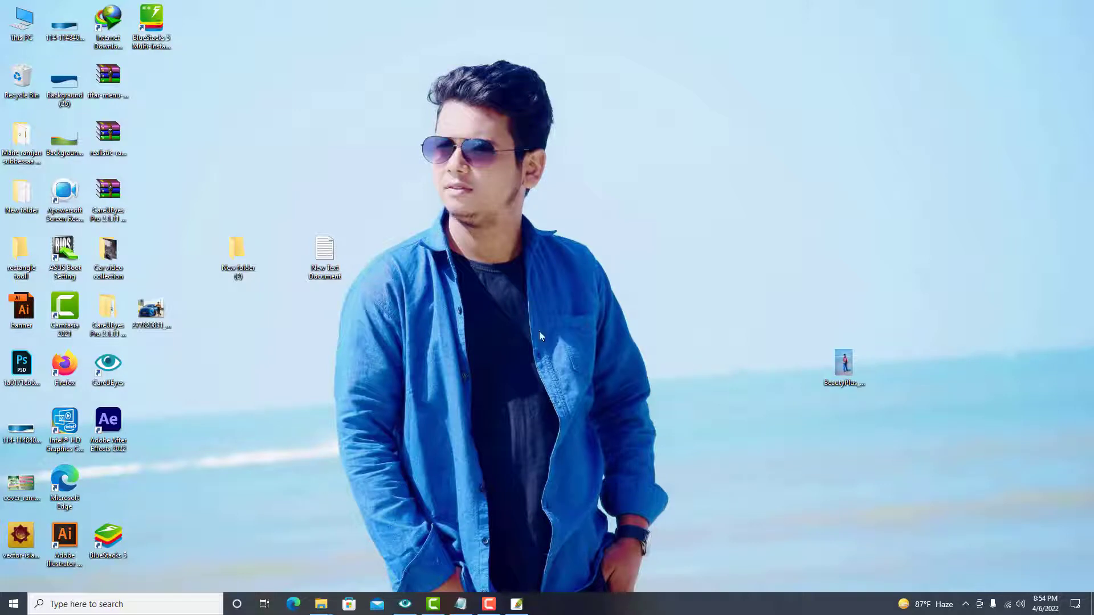
Move the BeautyPlus photo icon to the desktop centre and launch Firefox.
drag(849, 371, 504, 385)
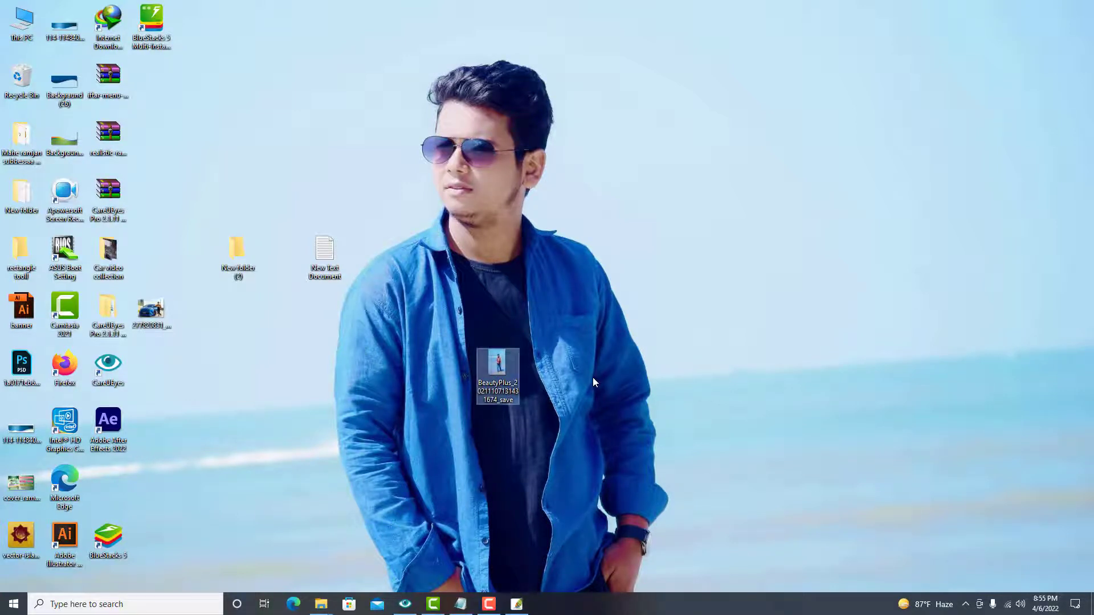
double_click(67, 371)
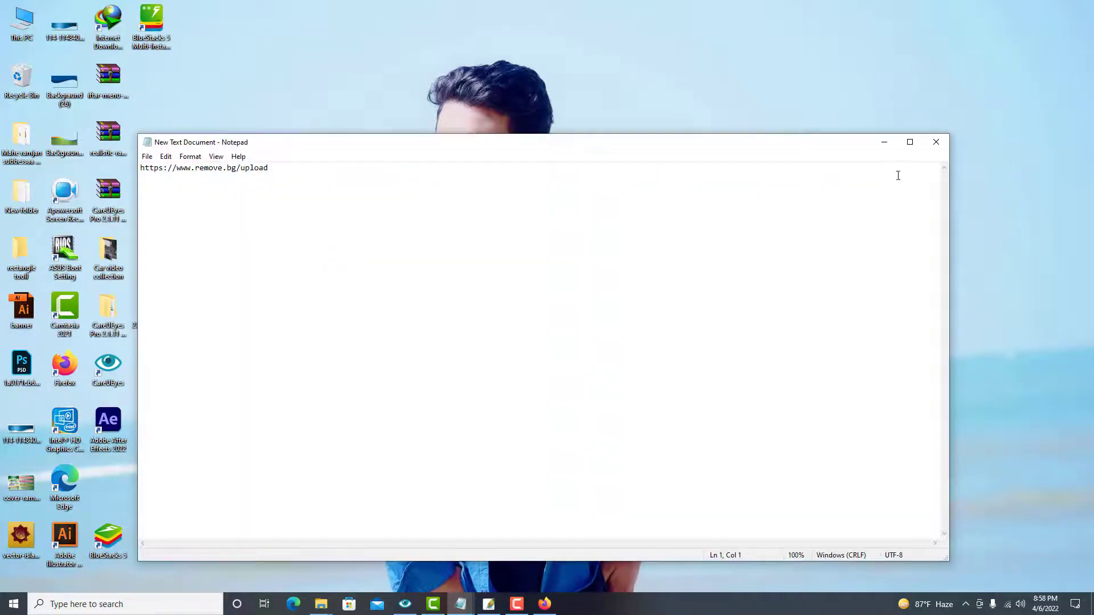
click(910, 142)
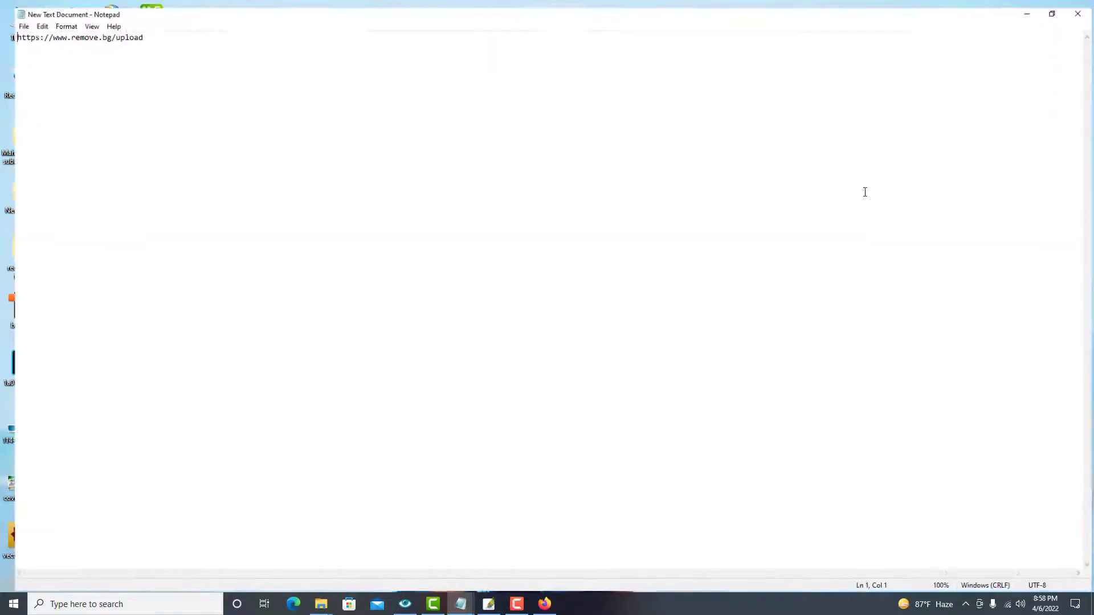
scroll(541, 305, up, 3)
scroll(523, 309, up, 2)
scroll(349, 275, up, 2)
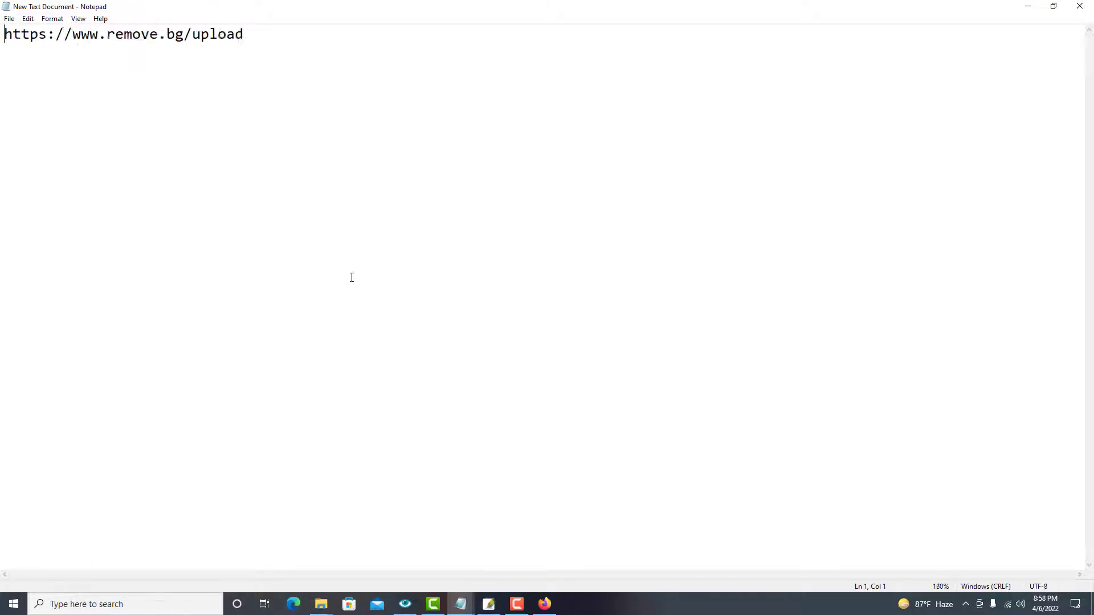
scroll(354, 271, up, 1)
scroll(354, 268, up, 4)
scroll(357, 270, up, 2)
scroll(356, 271, up, 12)
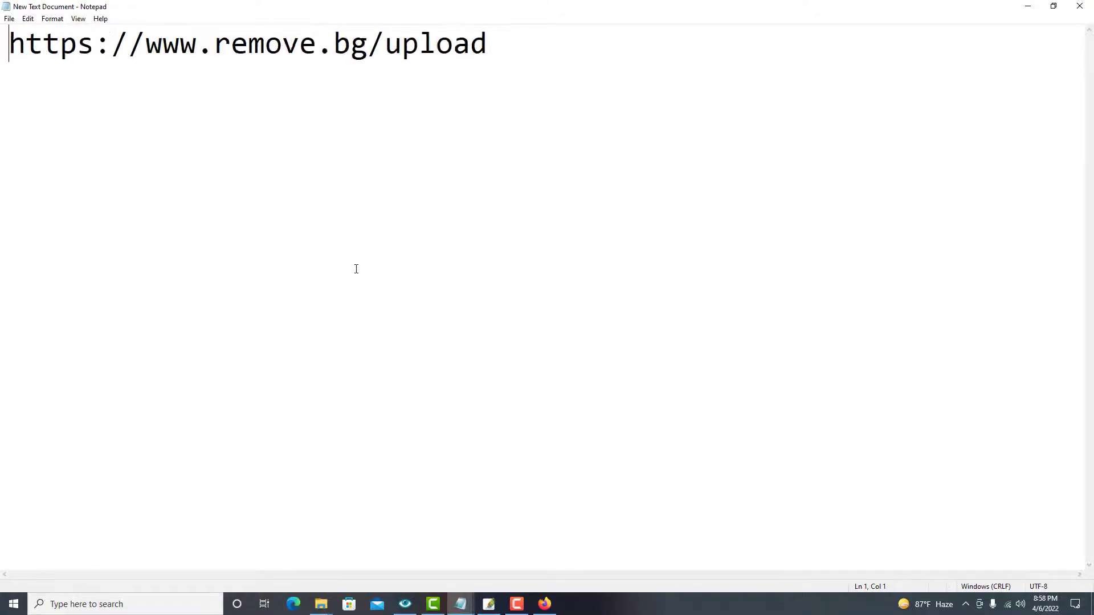
scroll(353, 266, up, 11)
scroll(340, 260, up, 2)
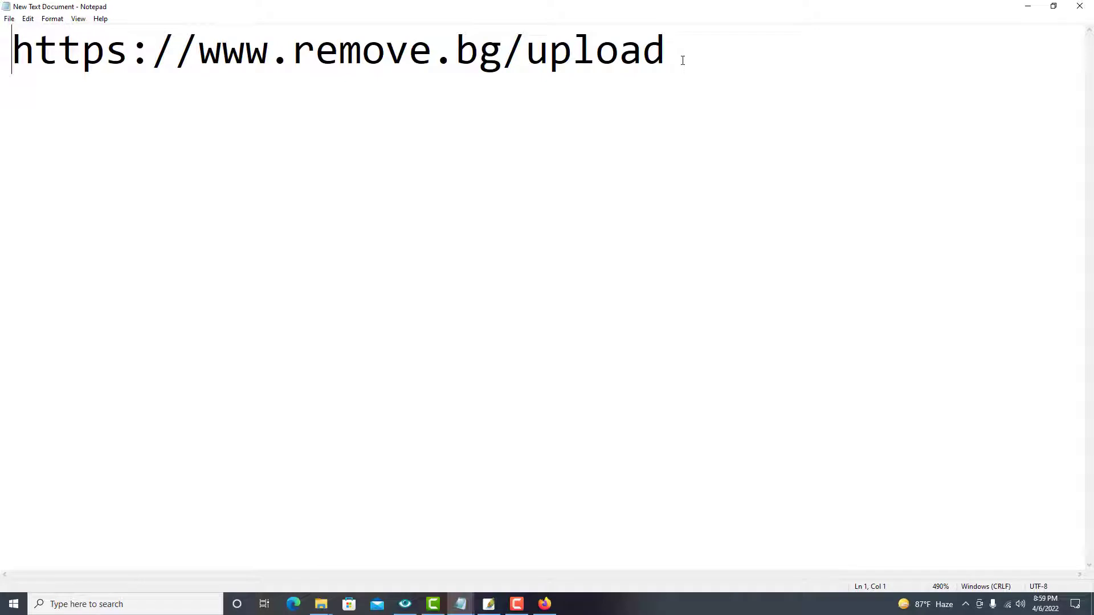
drag(683, 61, 6, 73)
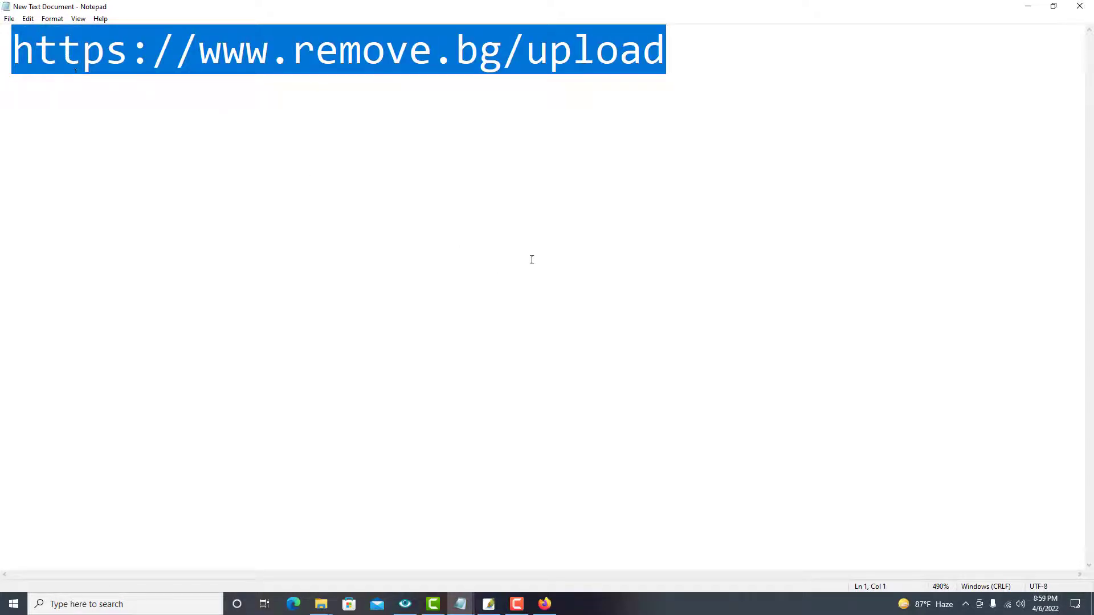
click(1080, 6)
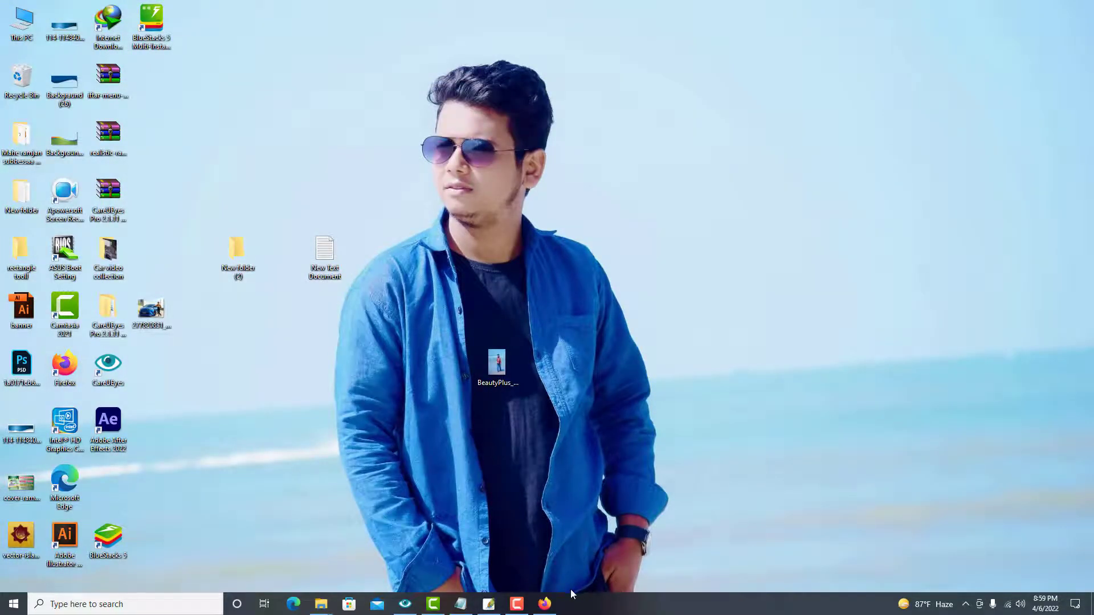
click(545, 603)
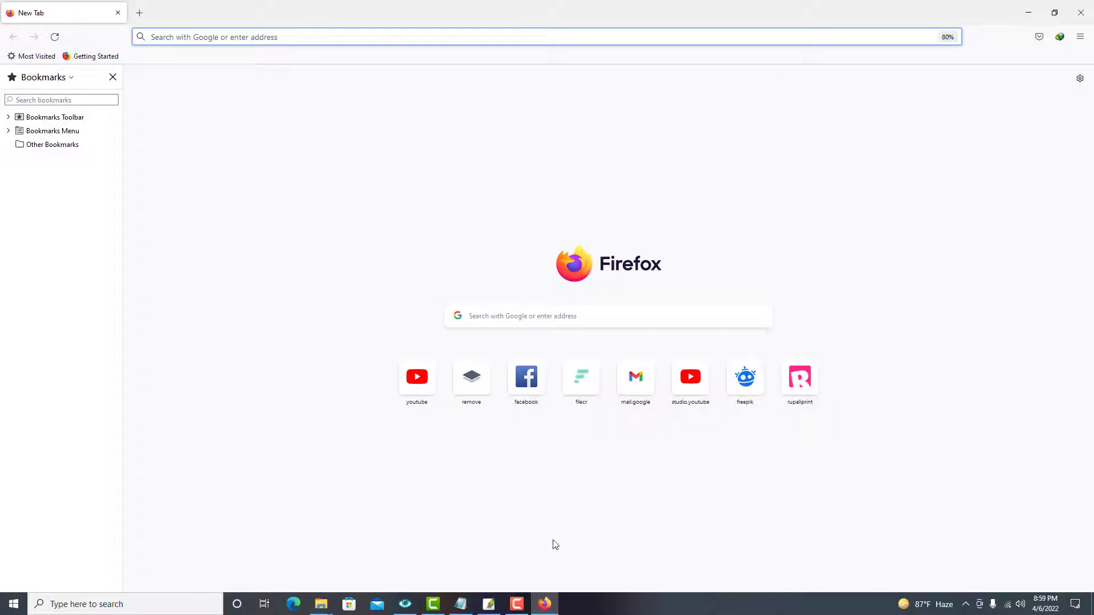
right_click(294, 40)
click(332, 141)
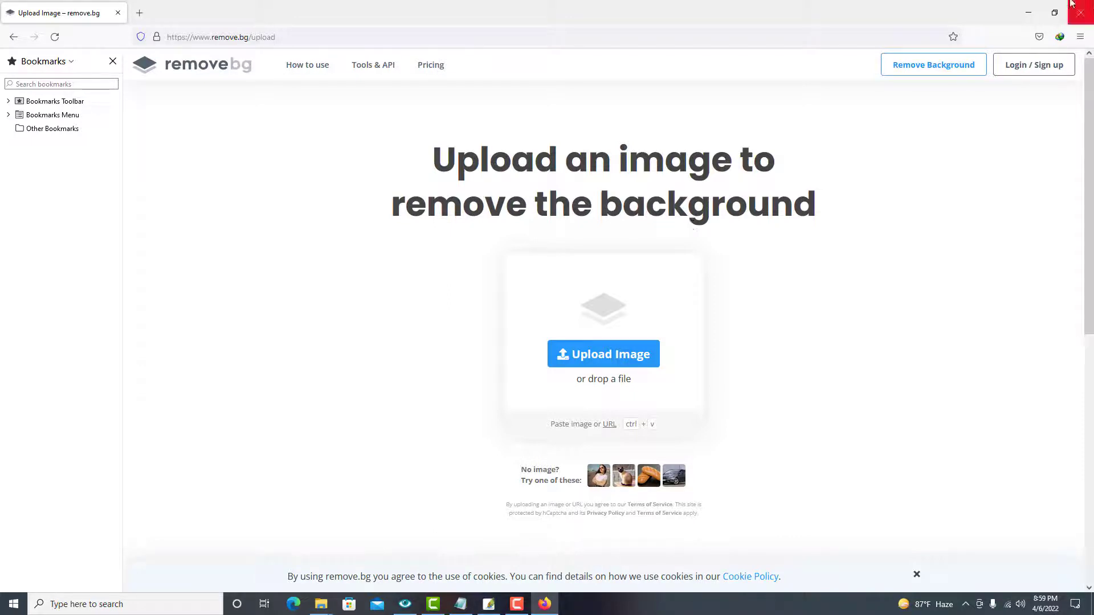
Shrink the browser beside the desktop and drop the BeautyPlus photo onto remove.bg.
click(1055, 13)
key(super+Right)
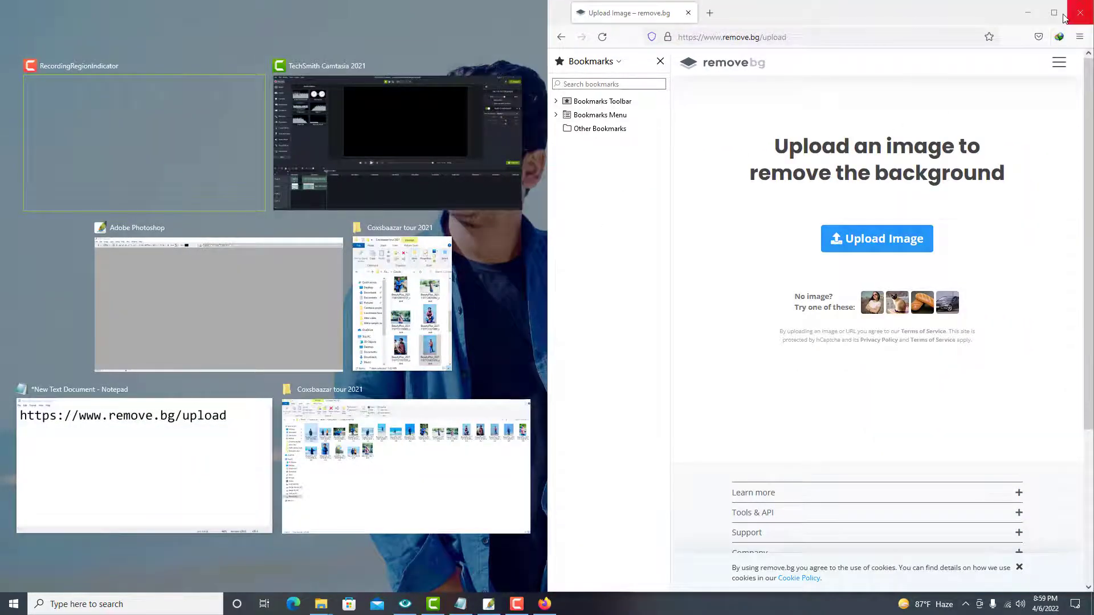
click(1054, 13)
click(1065, 14)
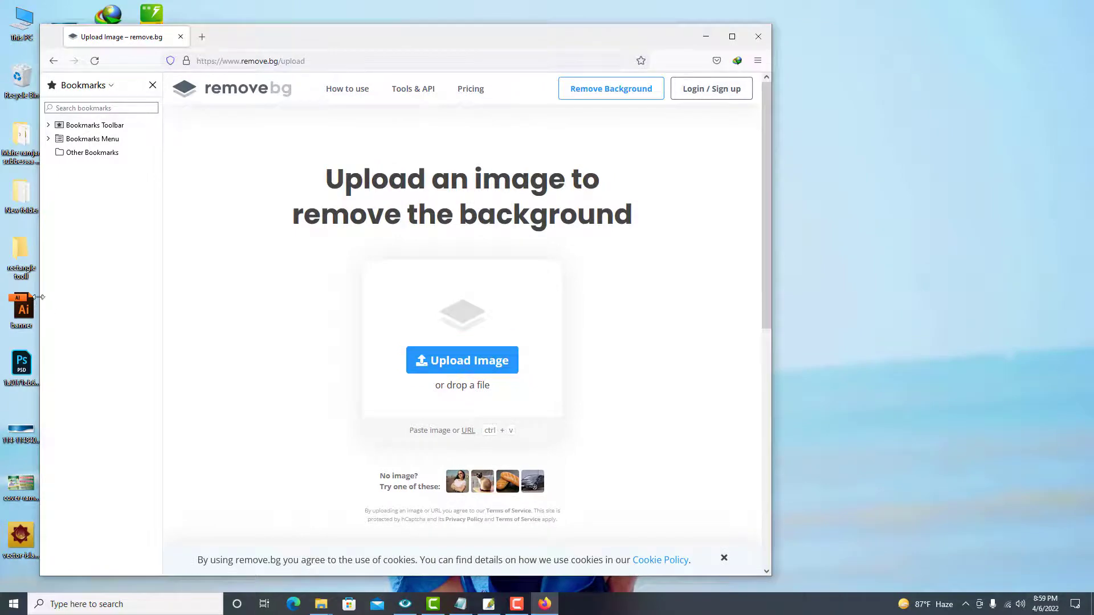
drag(40, 299, 231, 299)
mouse_move(541, 38)
mouse_down()
mouse_move(778, 15)
mouse_move(110, 39)
mouse_move(171, 30)
mouse_up()
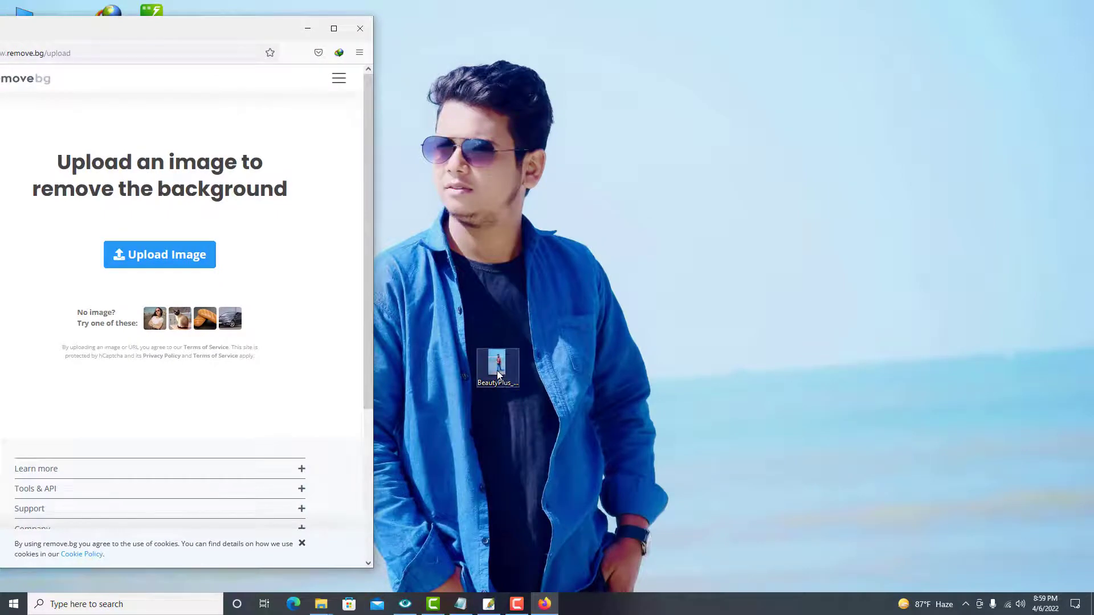
mouse_move(497, 370)
mouse_down()
mouse_move(169, 272)
mouse_move(127, 286)
mouse_up()
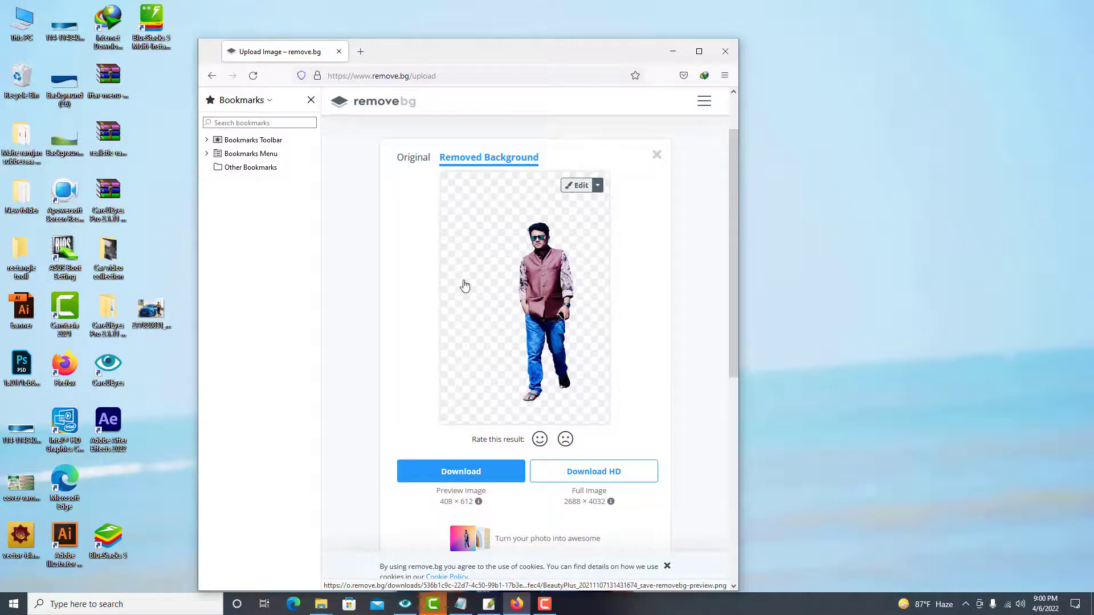
Maximize the browser and zoom in to inspect the background-free cutout.
scroll(506, 288, up, 1)
scroll(505, 288, up, 2)
scroll(606, 222, up, 3)
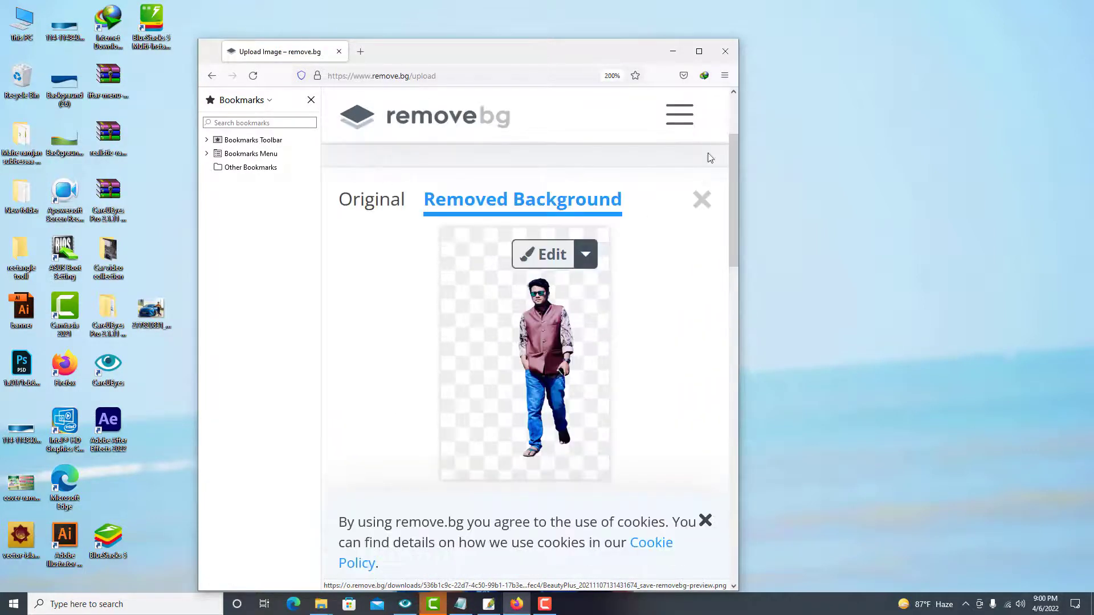
click(699, 52)
scroll(570, 268, up, 1)
scroll(598, 319, up, 1)
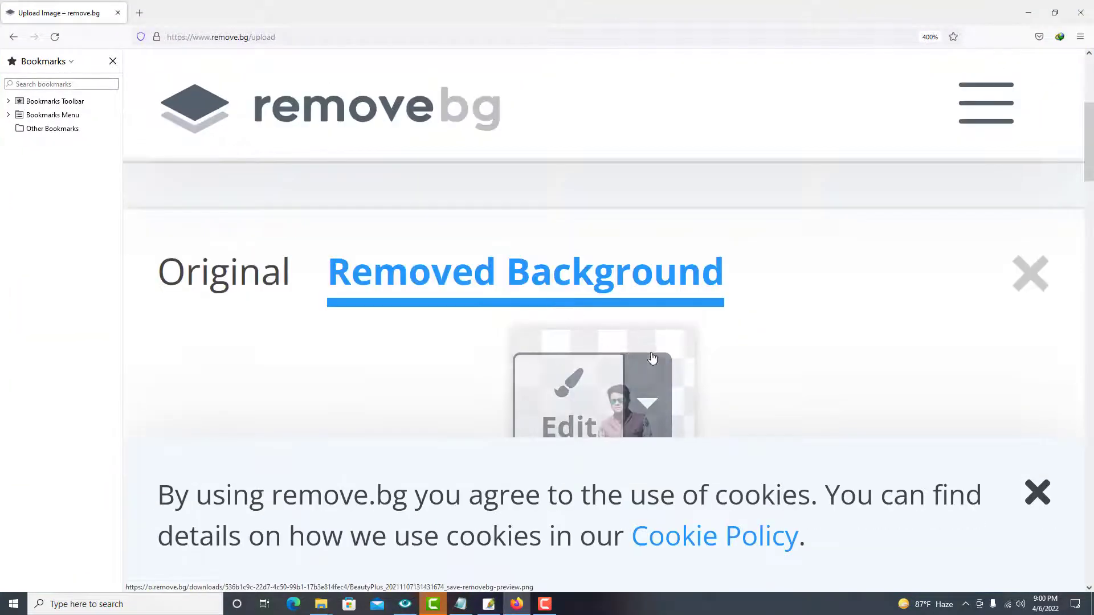
scroll(657, 353, up, 1)
scroll(656, 354, down, 1)
scroll(656, 350, down, 1)
scroll(653, 348, down, 1)
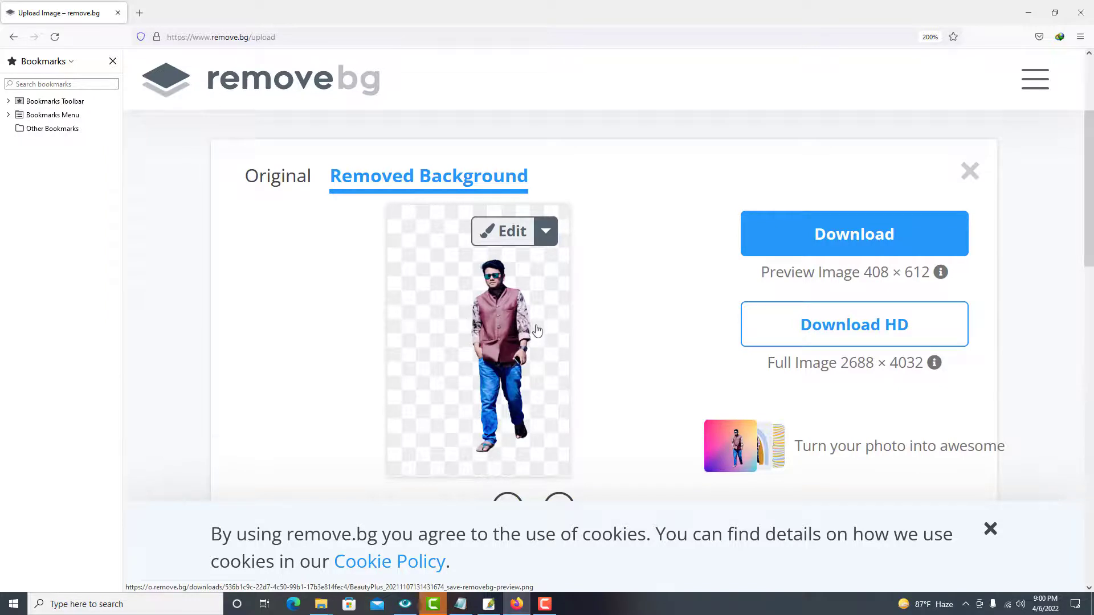
scroll(547, 342, down, 2)
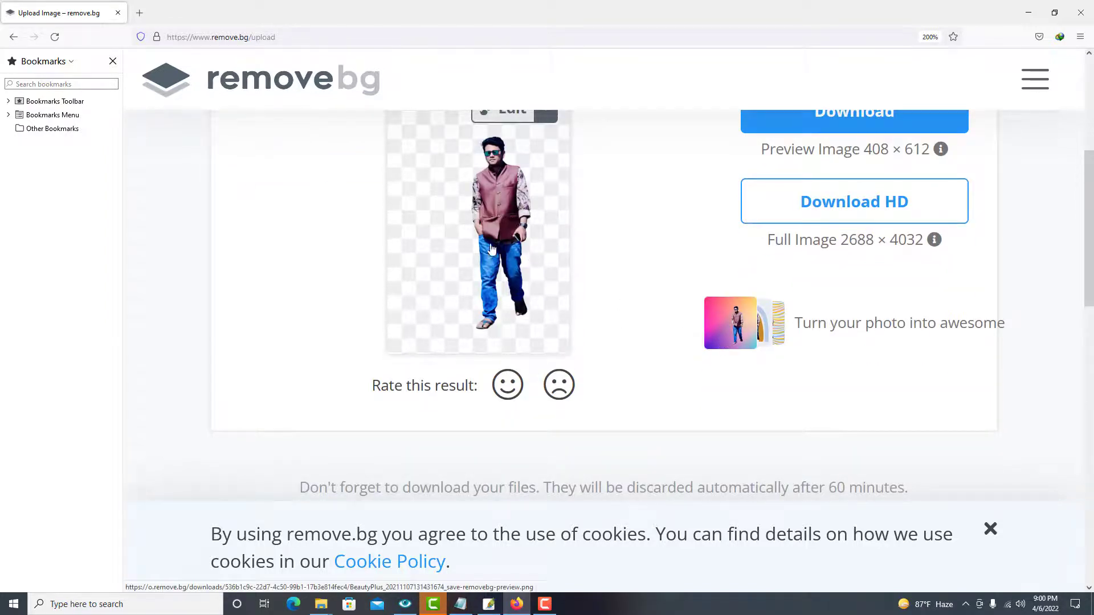
Zoom the page out to 133% and drag the cutout onto the desktop as a PNG.
key(ctrl+minus)
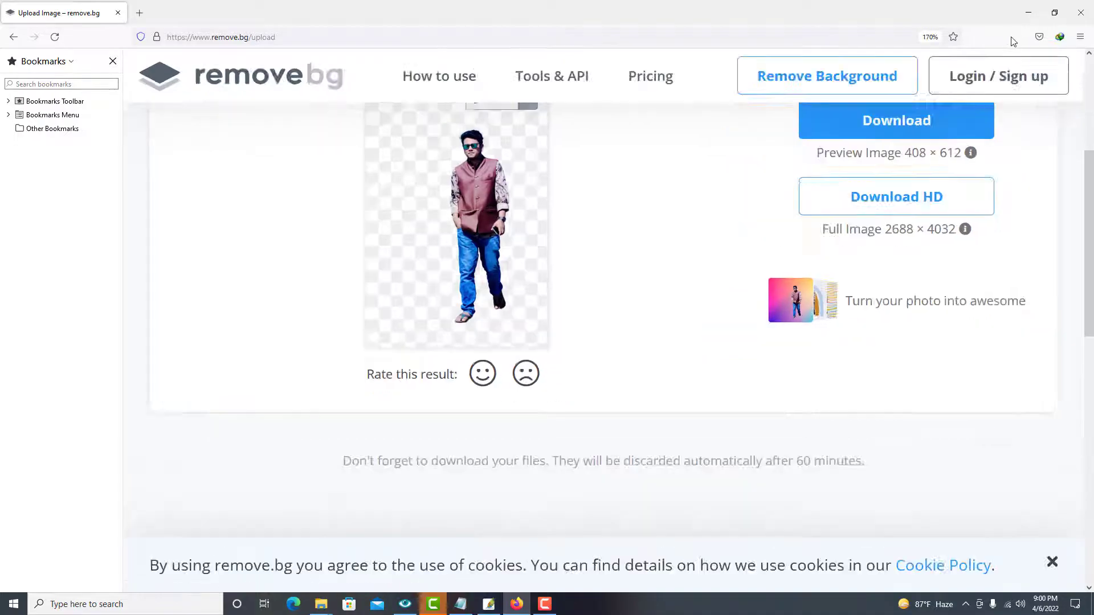
key(ctrl+minus)
key(ctrl+minus)
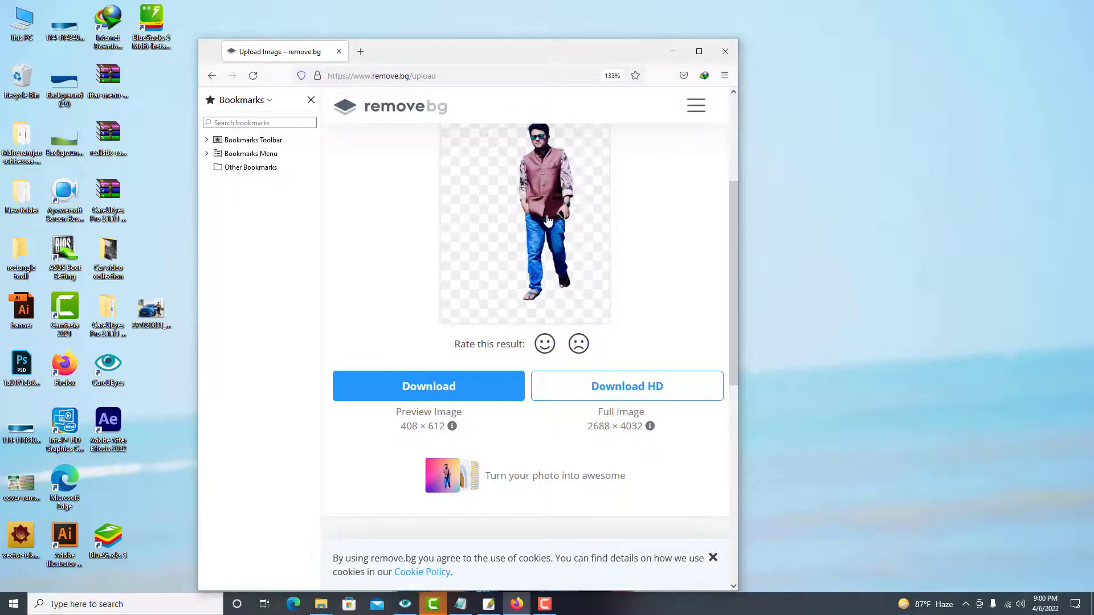
drag(565, 309, 875, 240)
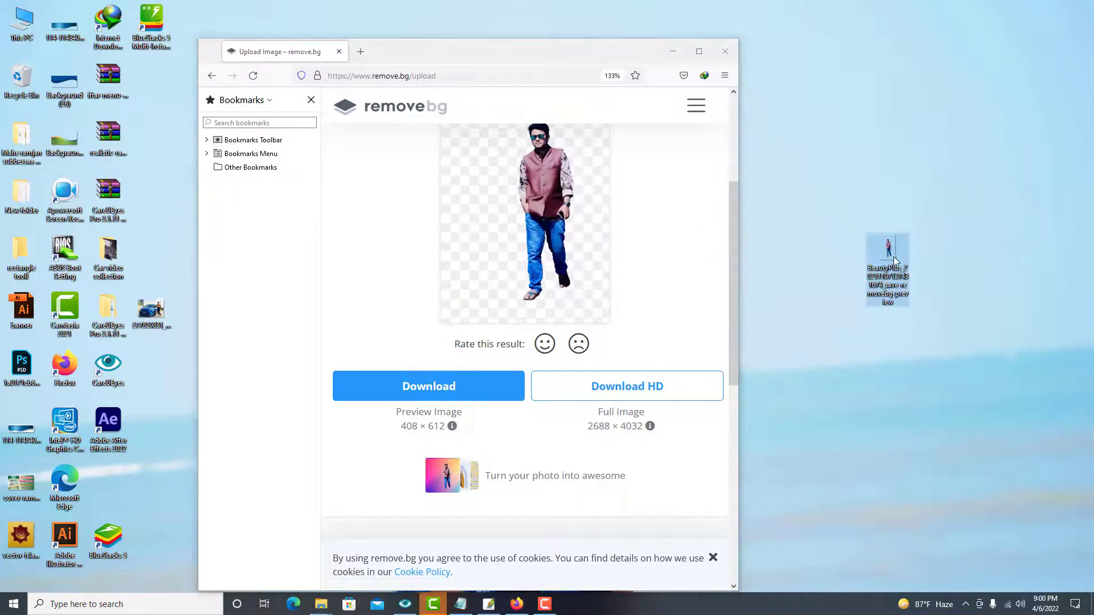
Open the saved removebg-preview PNG in Photos, zoom in, then close it.
click(673, 52)
double_click(880, 249)
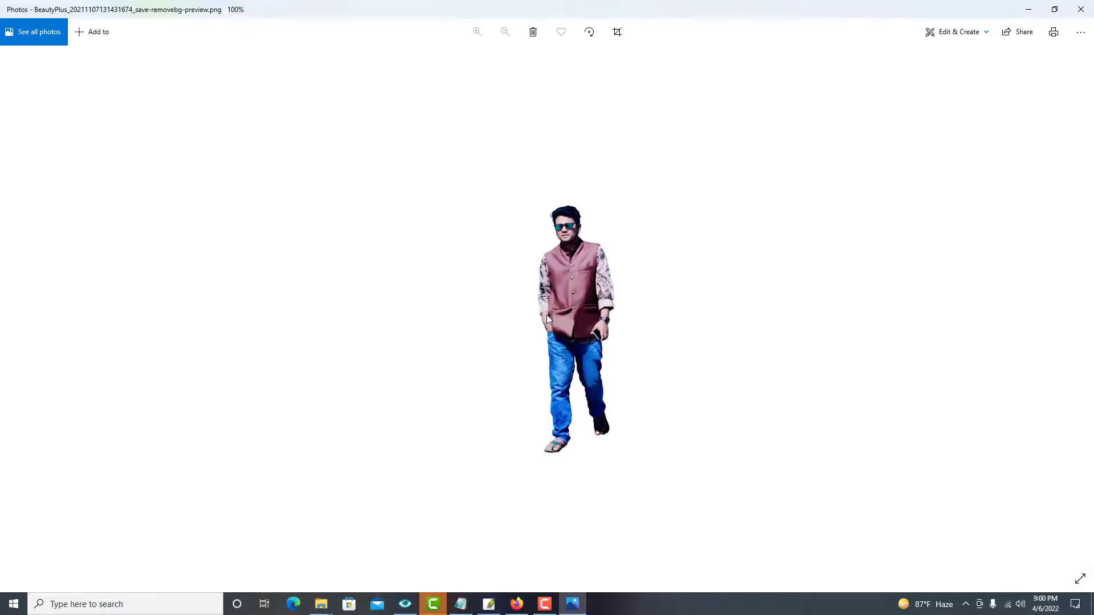
scroll(545, 314, up, 2)
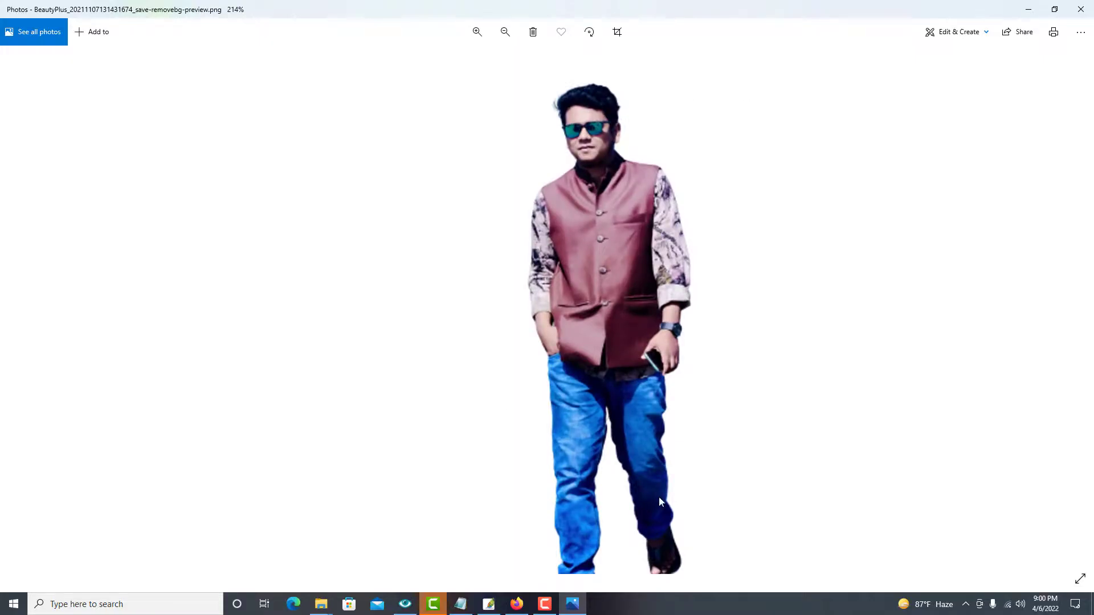
click(1081, 10)
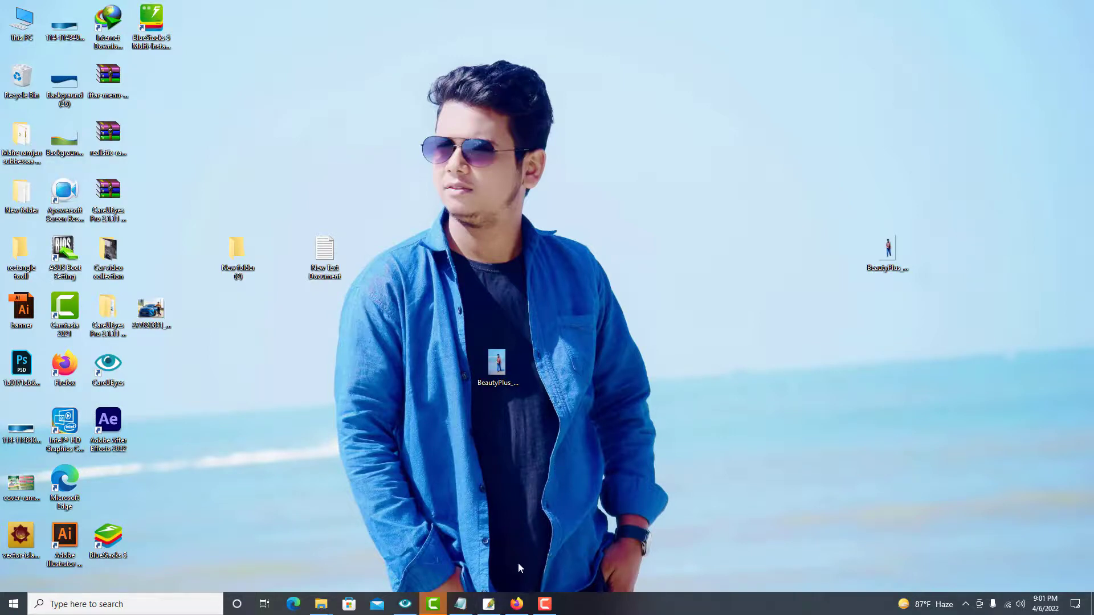
click(433, 604)
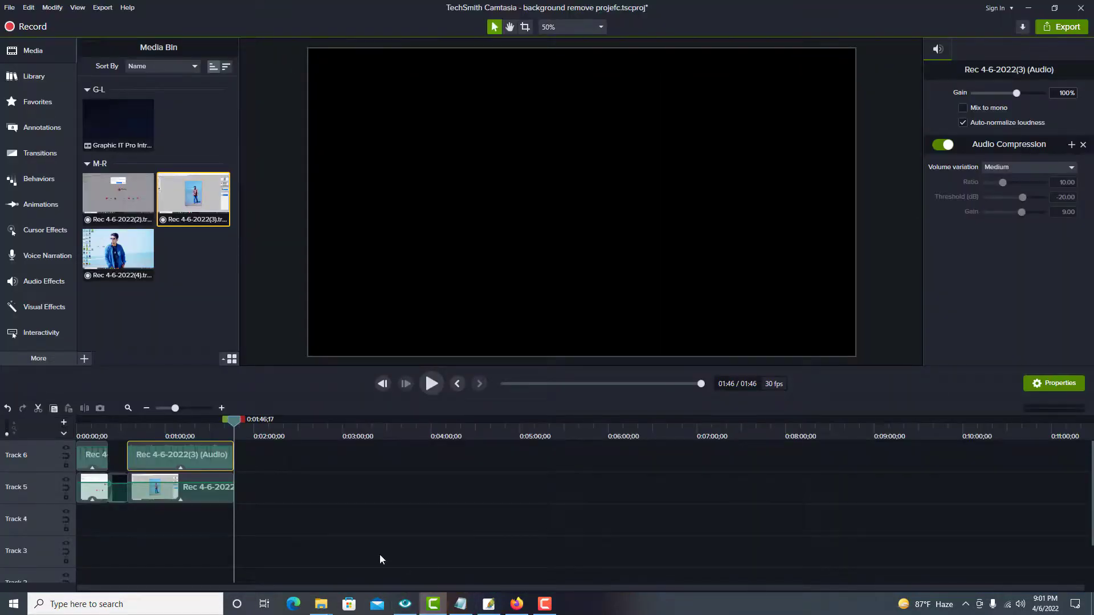
key(super+d)
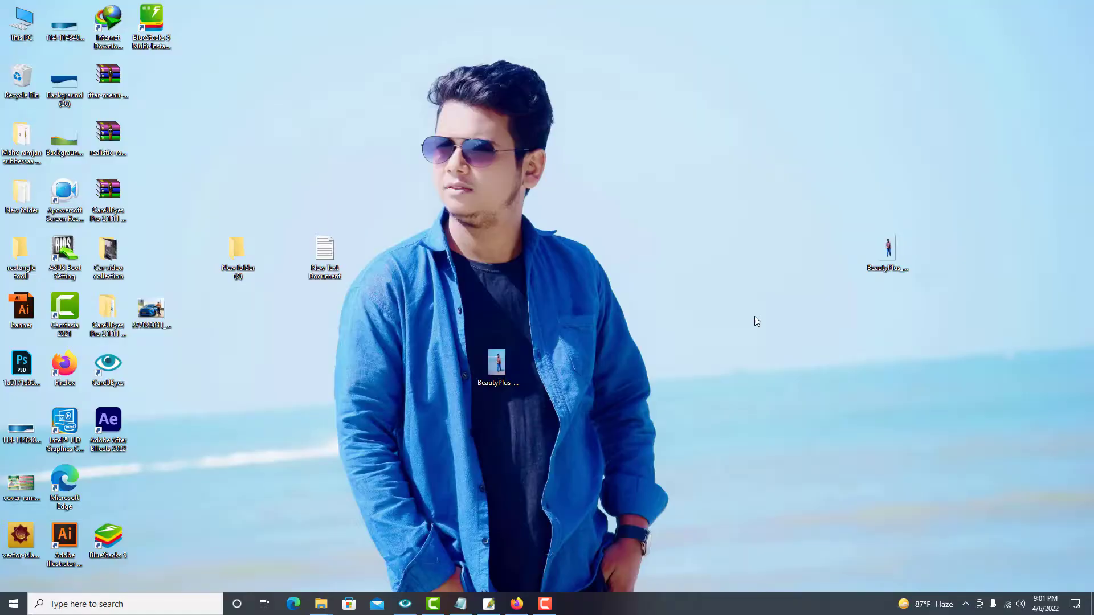